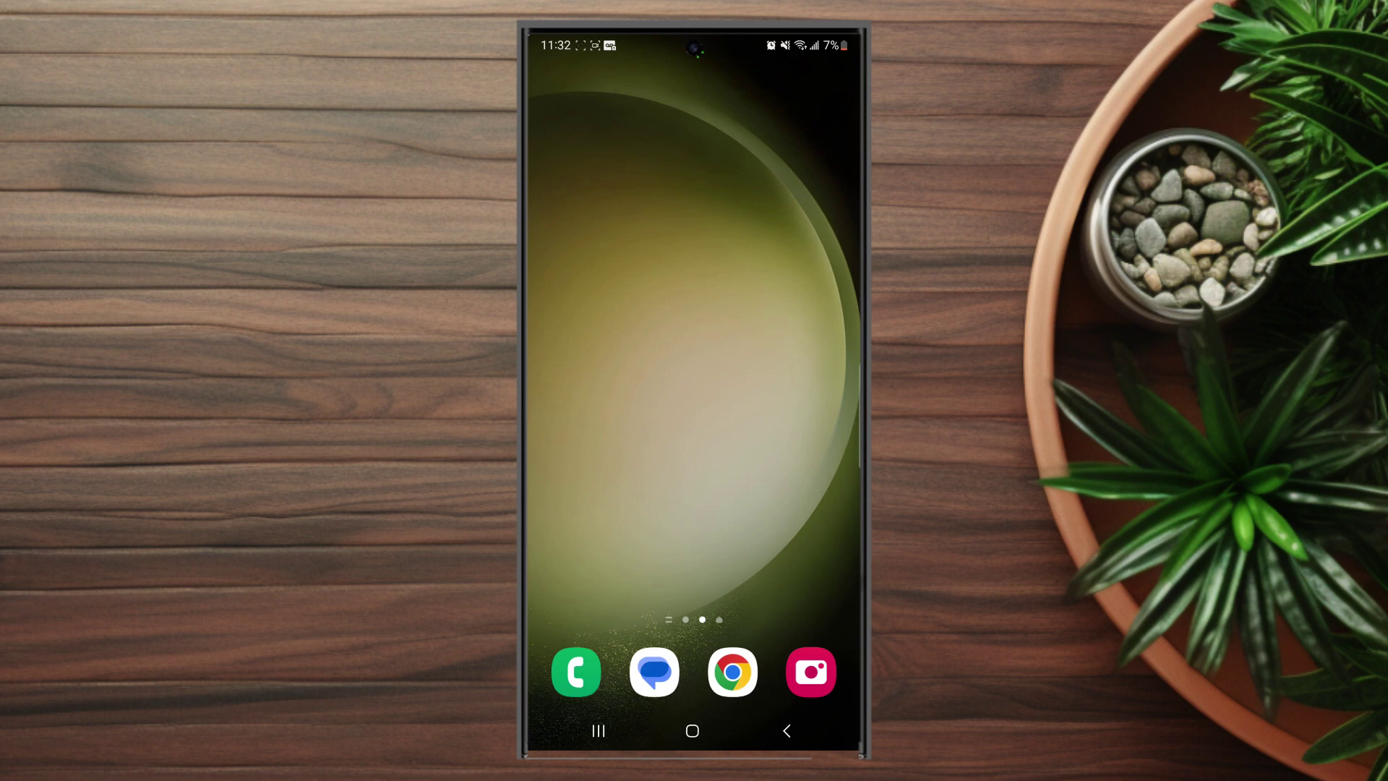
Launch Chrome on google.com and bring up its main menu.
left_click(732, 672)
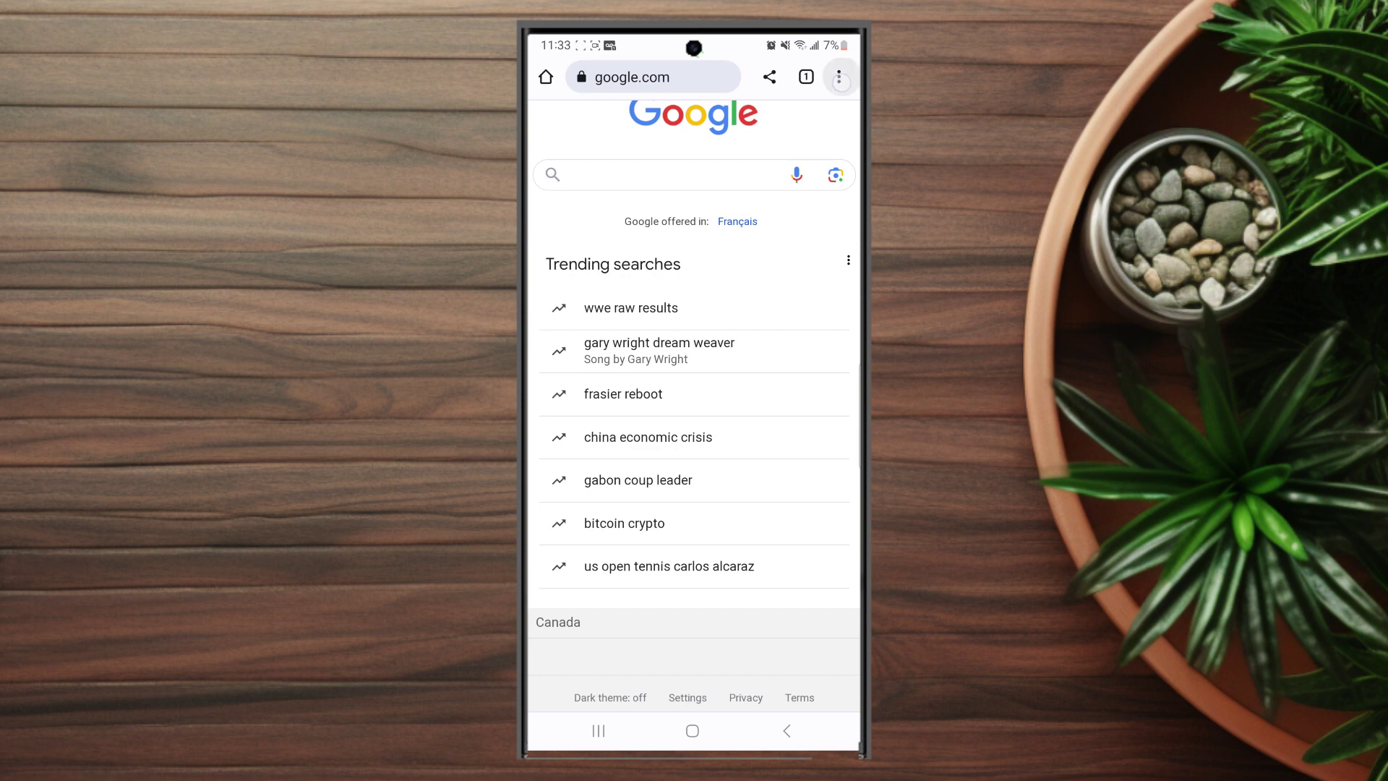
left_click(838, 76)
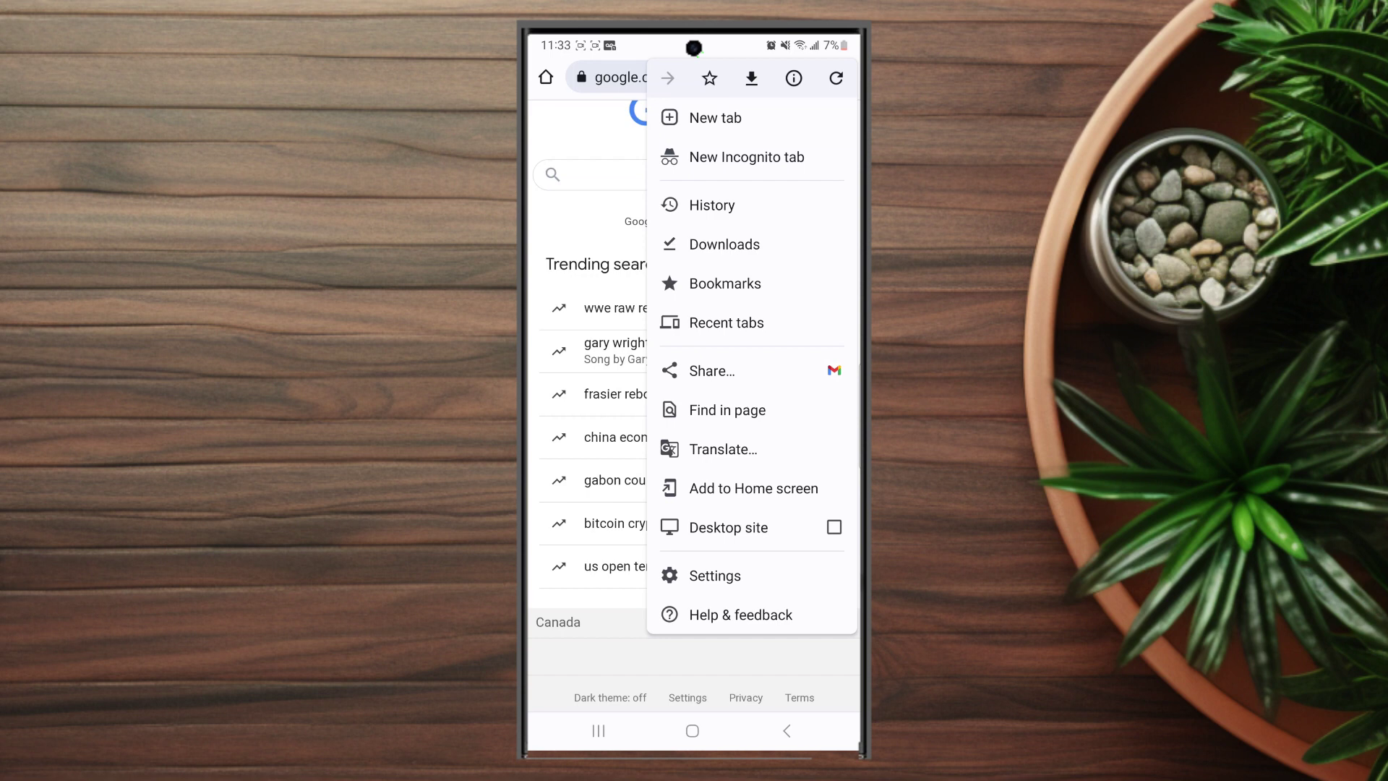
Block Automatic downloads in Site settings, leaving mail.google.com as the exception.
left_click(715, 575)
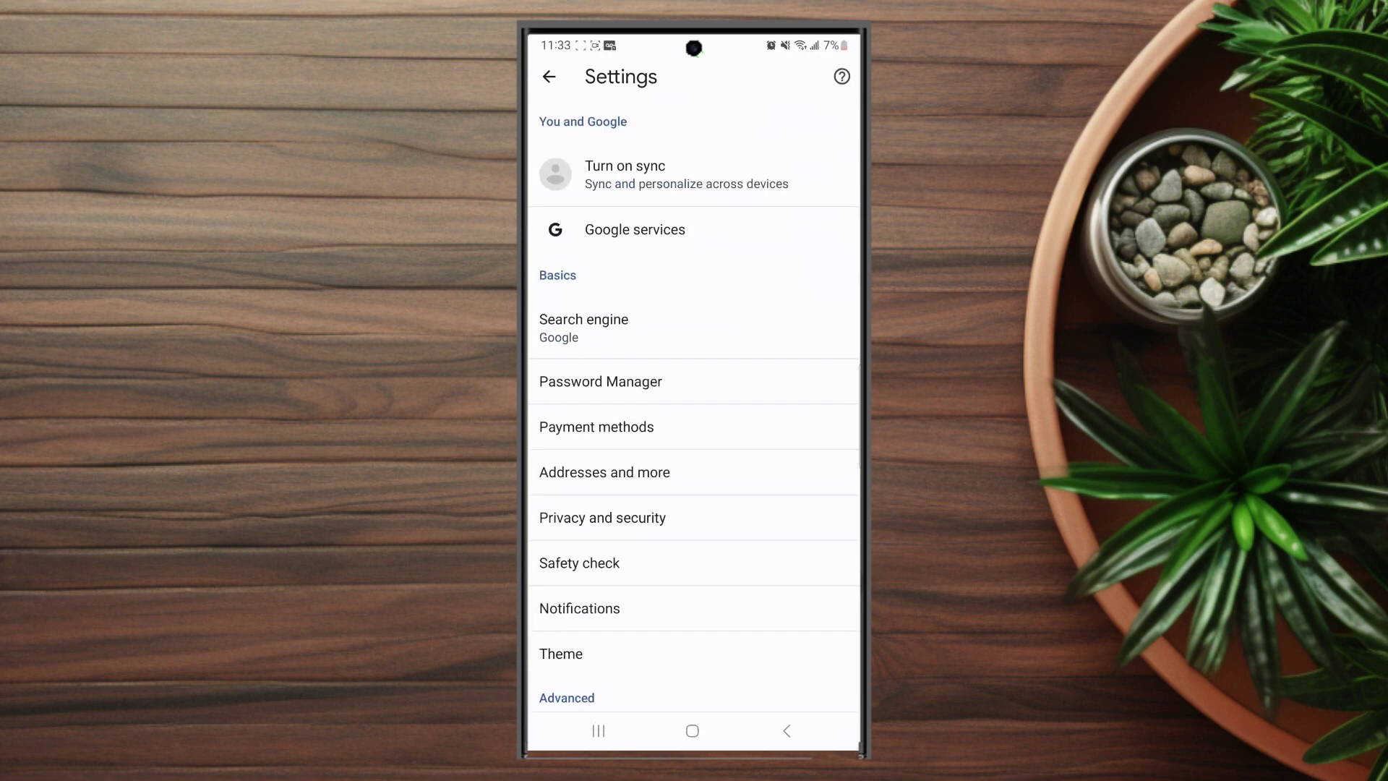
scroll(695, 434, "down", 5)
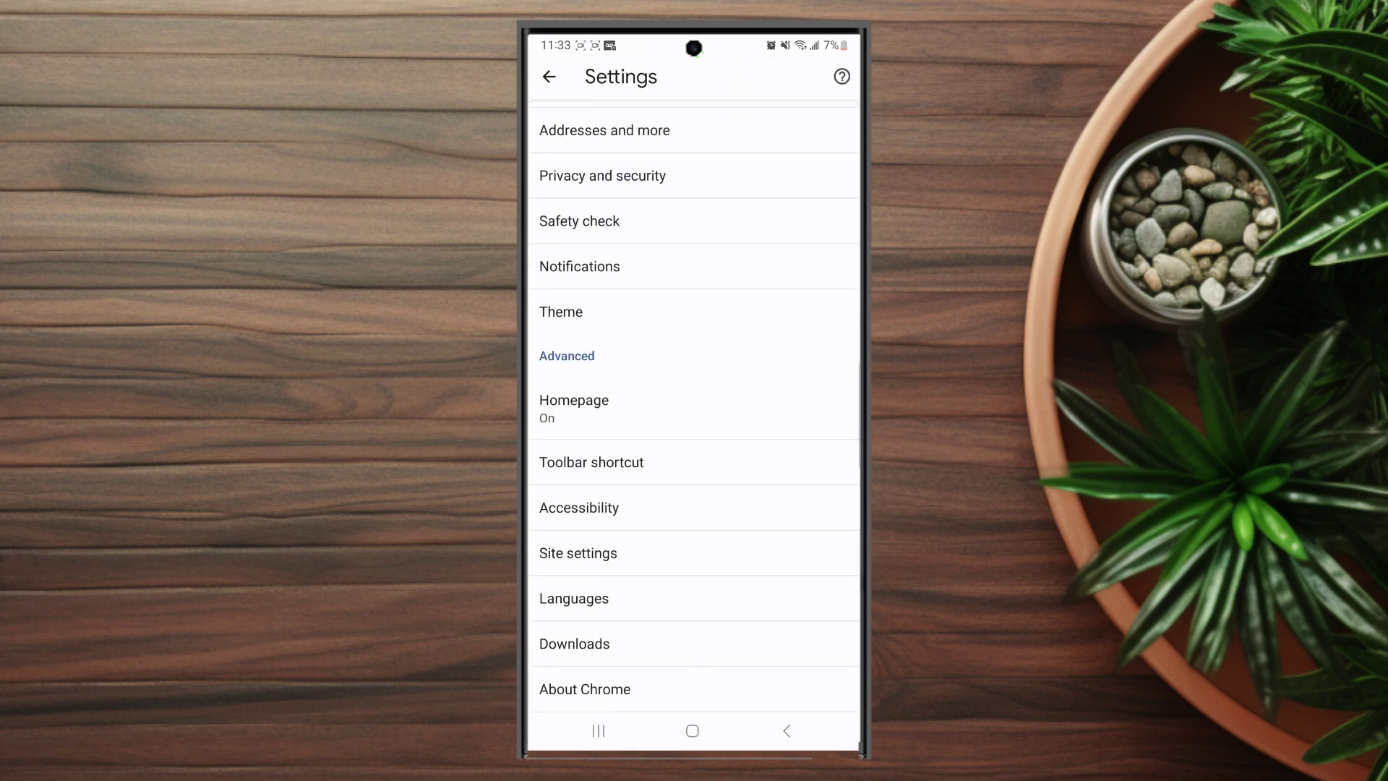
left_click(579, 553)
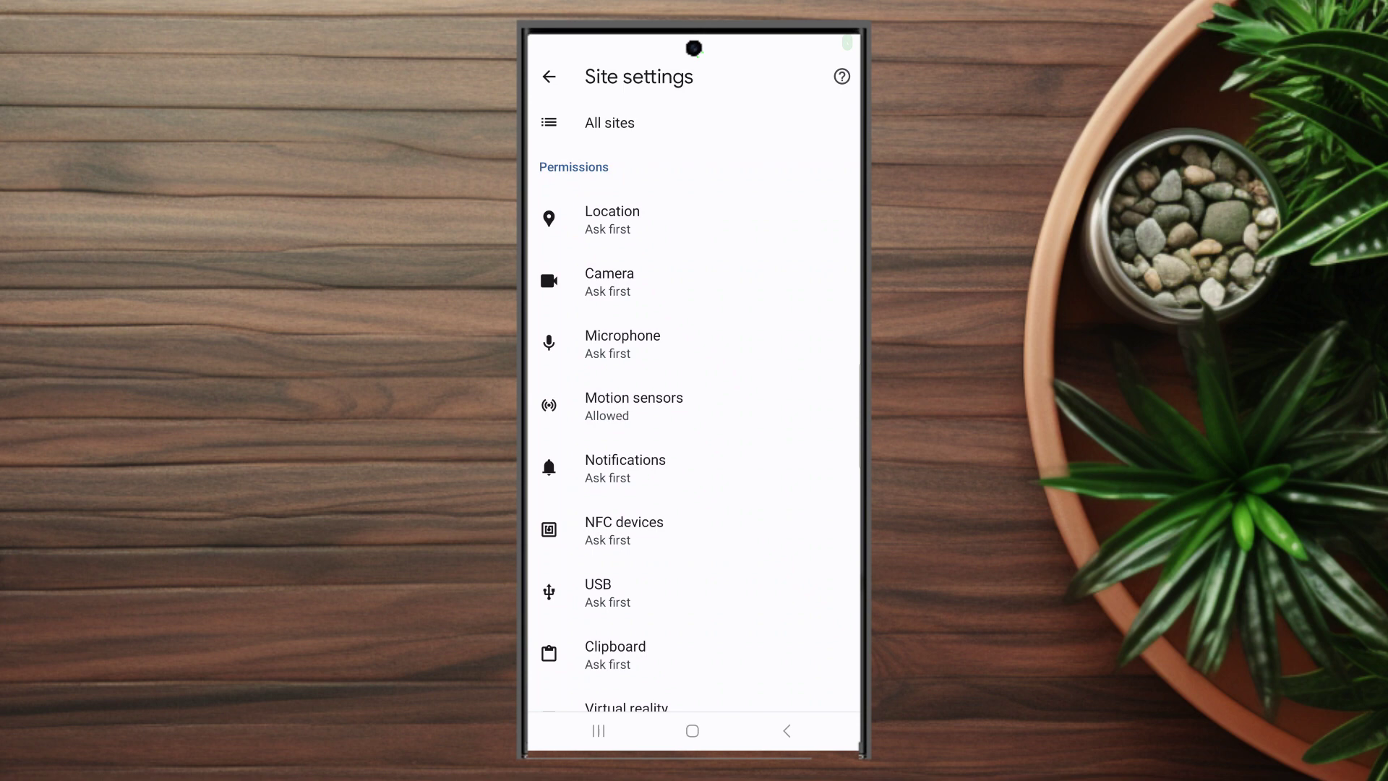
scroll(694, 433, "down", 5)
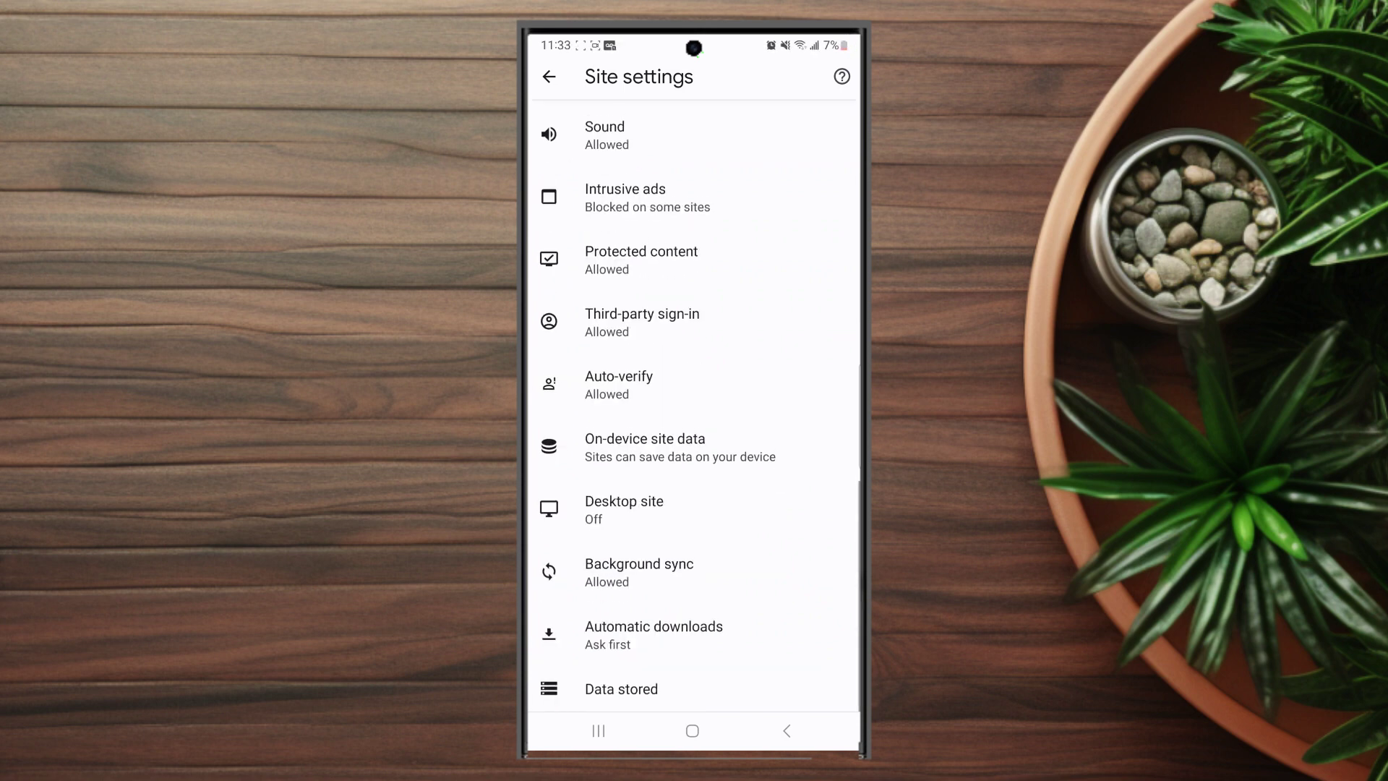
left_click(753, 635)
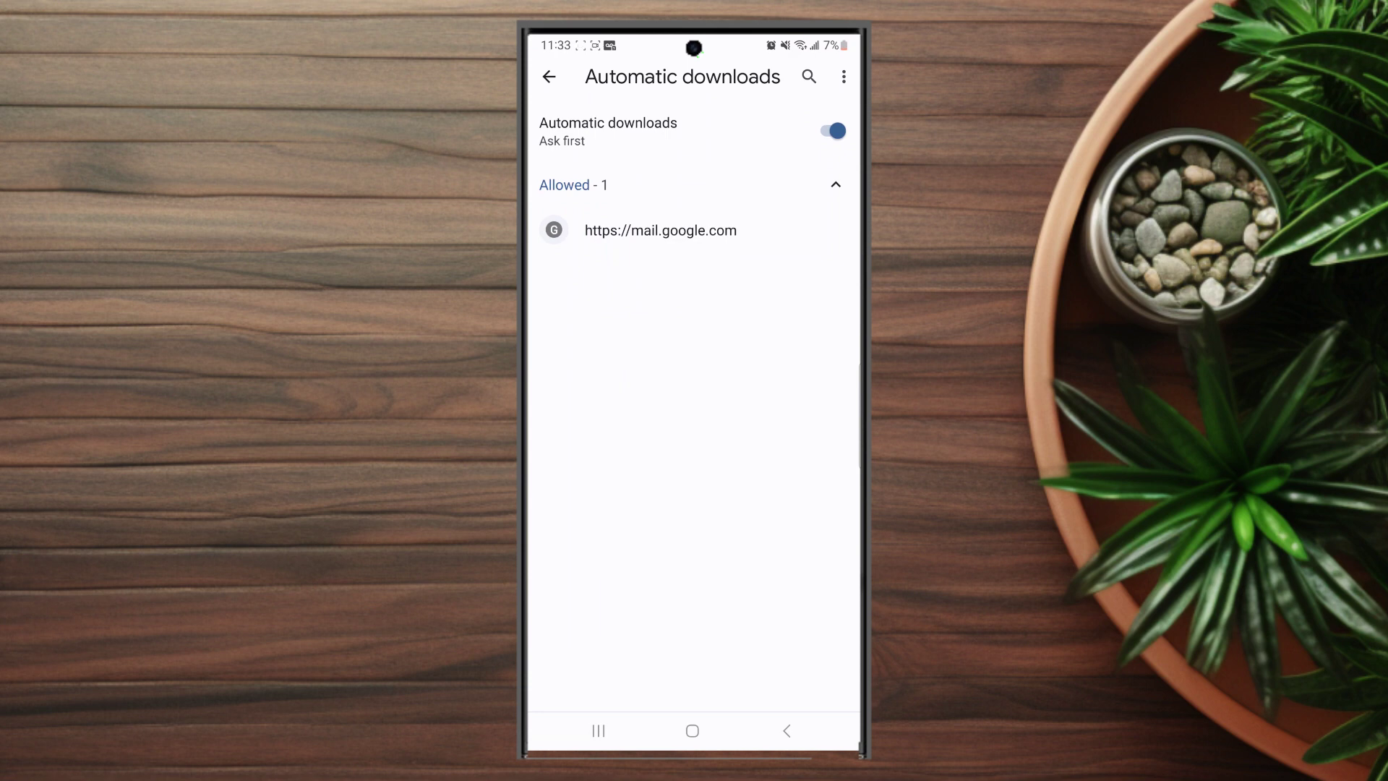
left_click(830, 130)
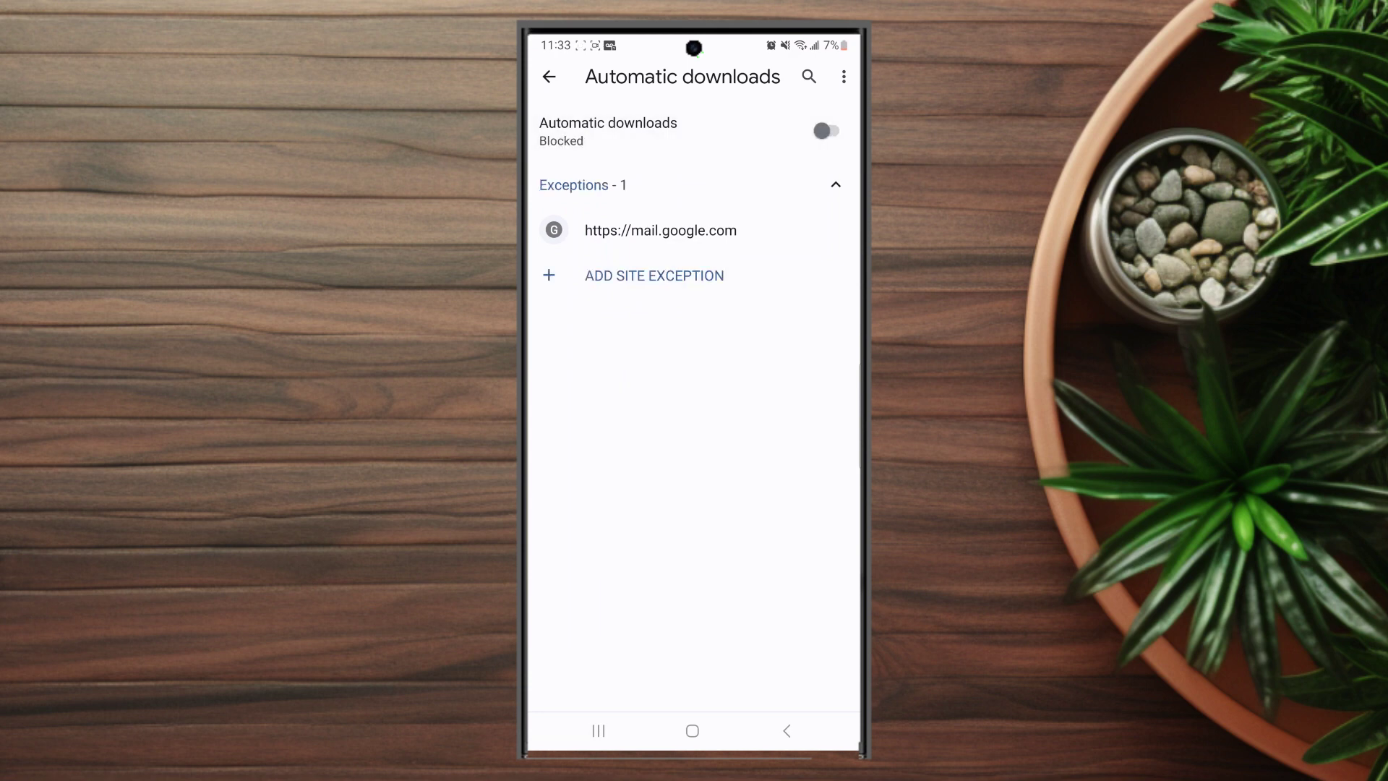